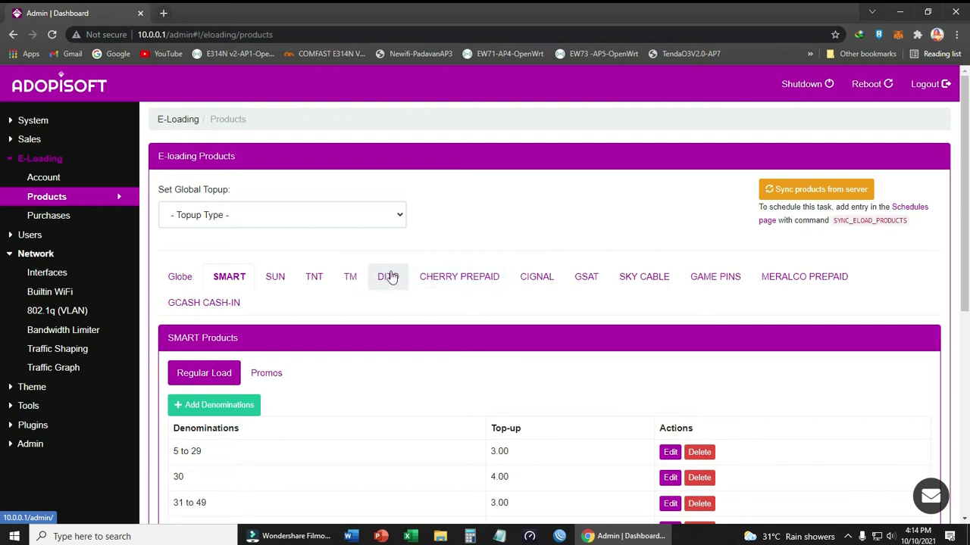
Show the GCASH CASH-IN category of the e-loading products.
{"action": "left_click", "coordinate": [204, 303]}
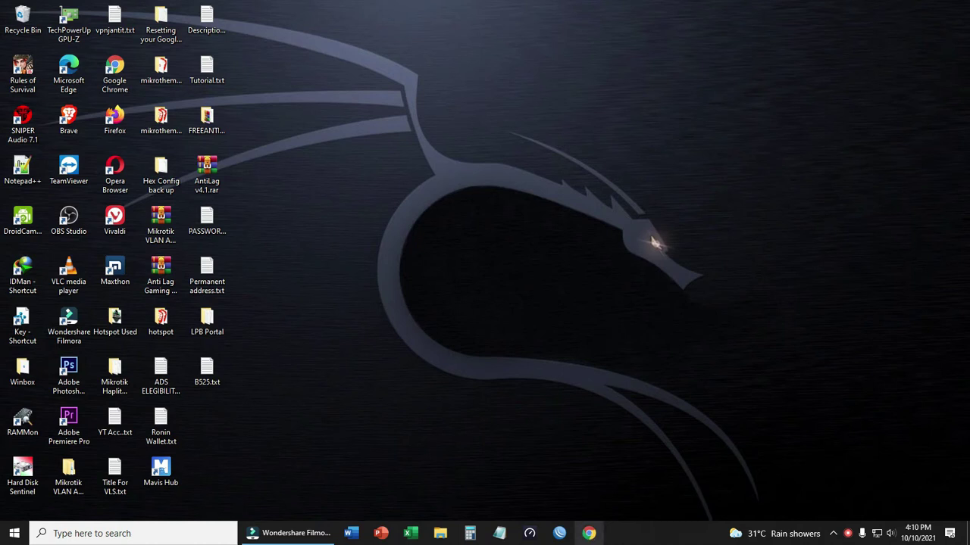
Switch to Google Chrome and load the AdoPiSoft admin dashboard at 10.0.0.1/admin.
{"action": "left_click", "coordinate": [593, 536]}
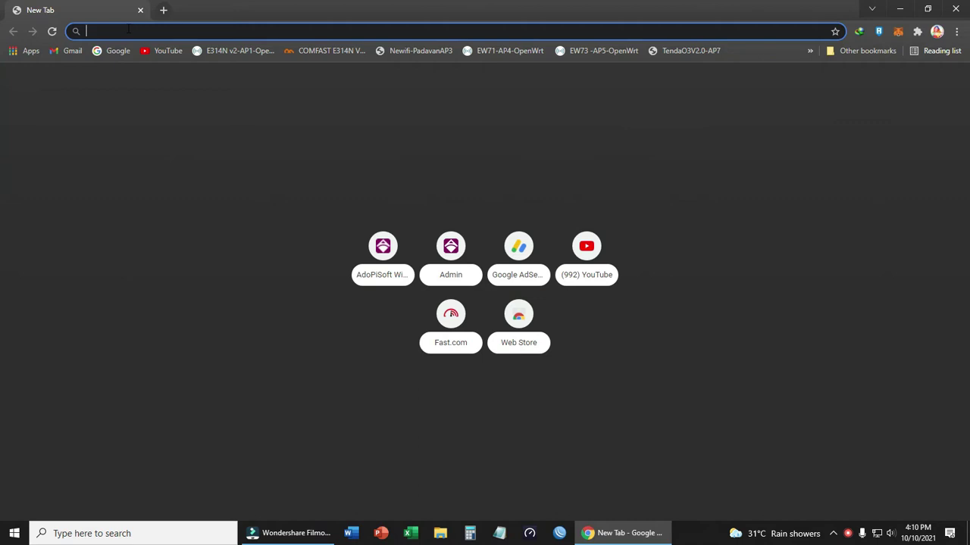
{"action": "type", "text": "10.0.0.1"}
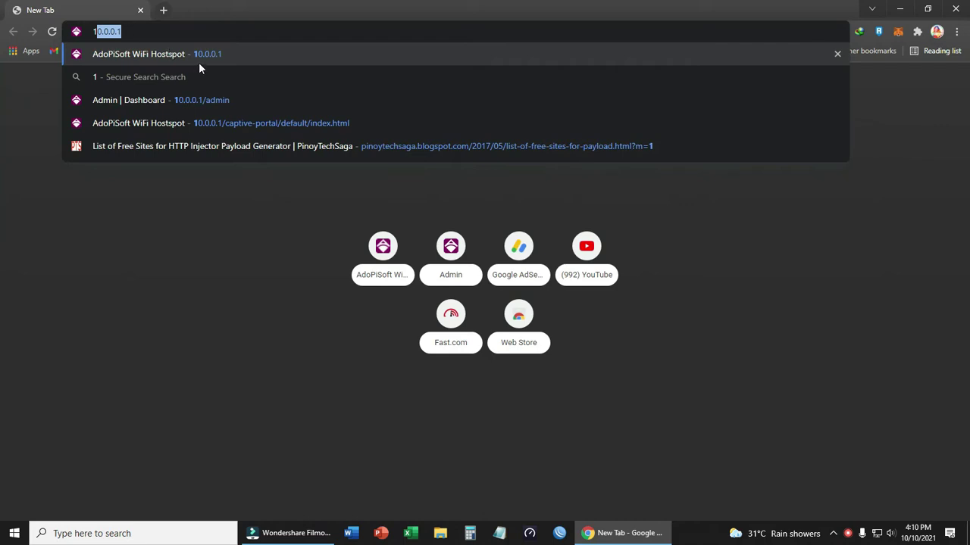
{"action": "left_click", "coordinate": [200, 101]}
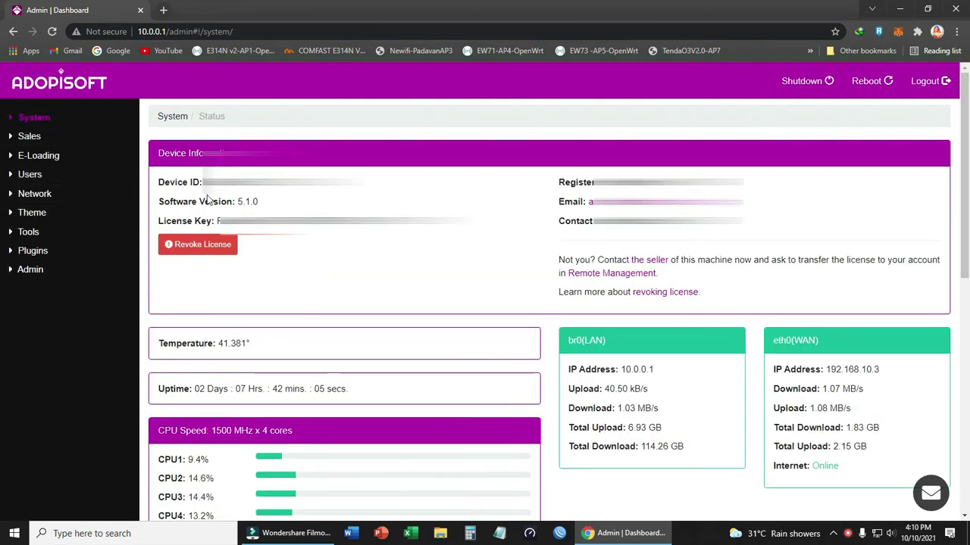
Review the system status page's hardware and network readings and the list of available plugins.
{"action": "scroll", "coordinate": [444, 198], "scroll_direction": "down", "scroll_amount": 2}
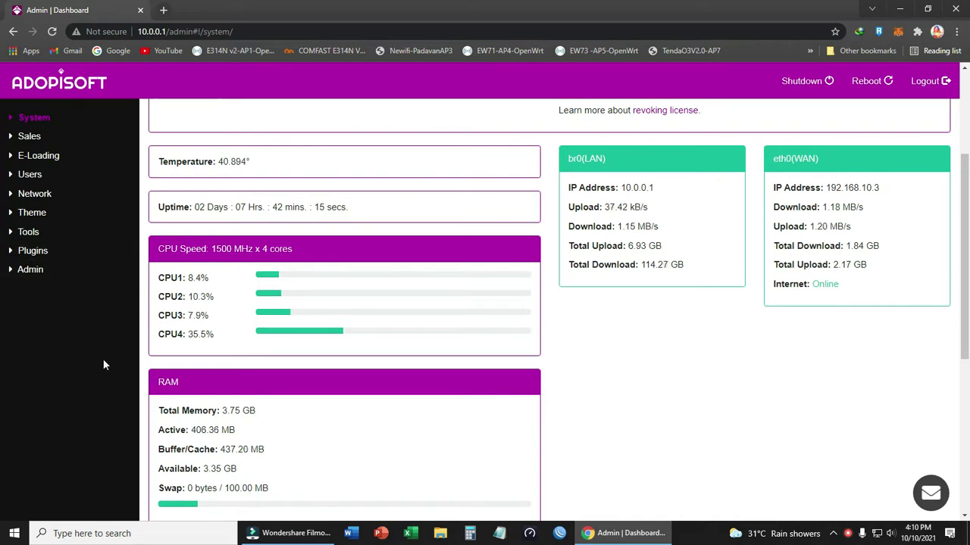
{"action": "left_click", "coordinate": [61, 254]}
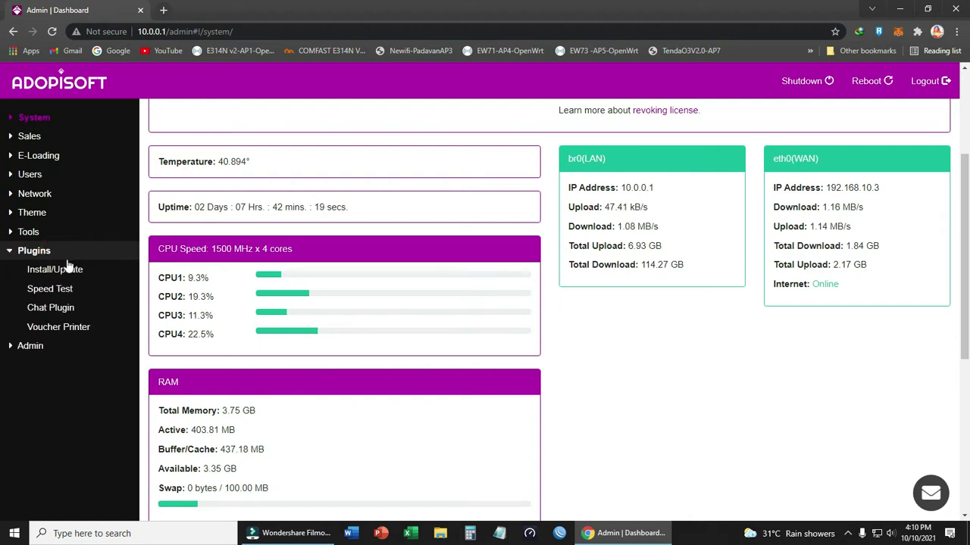
{"action": "left_click", "coordinate": [54, 253]}
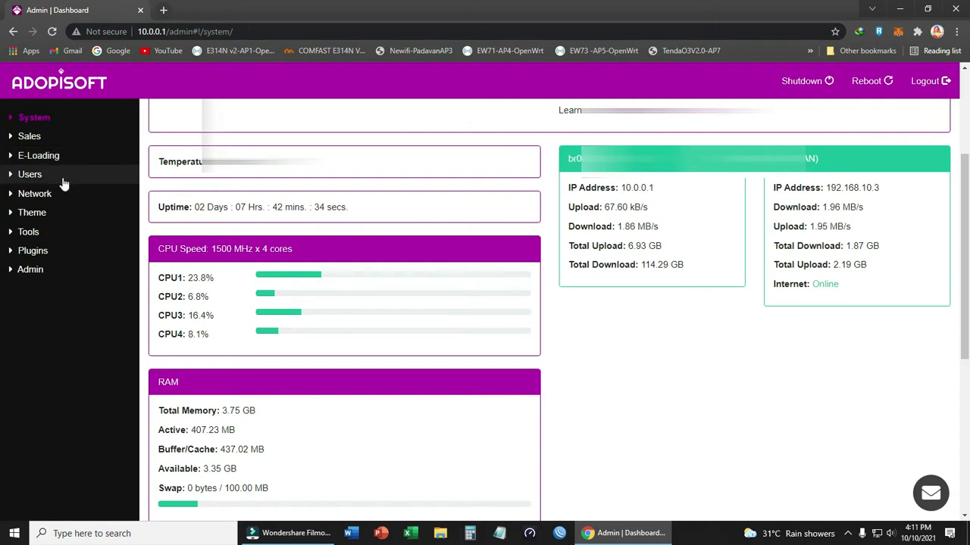
{"action": "scroll", "coordinate": [63, 182], "scroll_direction": "up", "scroll_amount": 2}
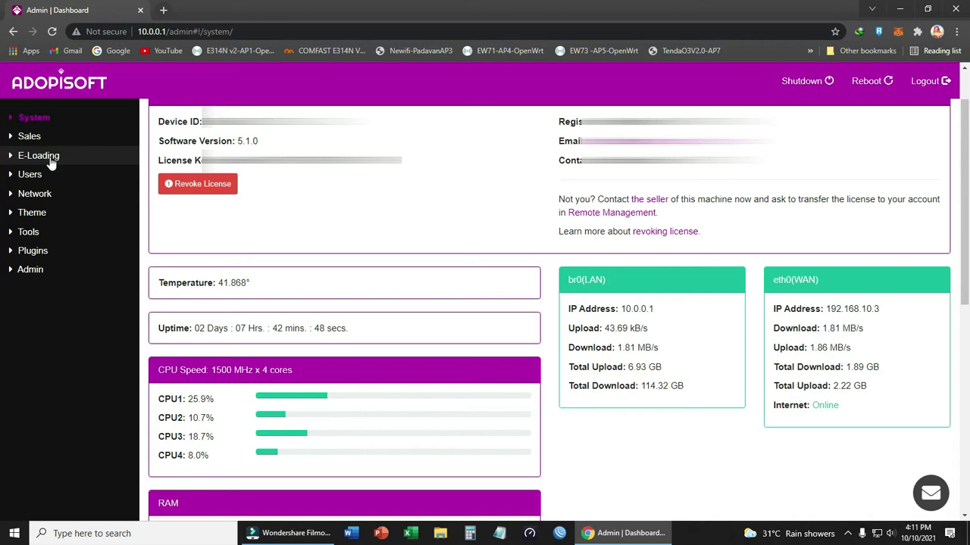
Review the network's 802.1q (VLAN) configuration and the Bandwidth Limiter settings.
{"action": "left_click", "coordinate": [50, 195]}
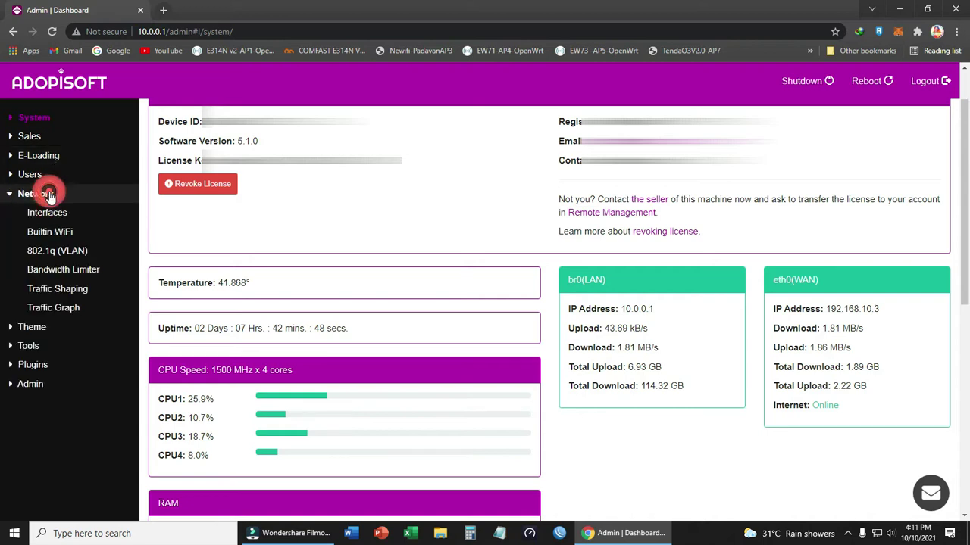
{"action": "left_click", "coordinate": [74, 258]}
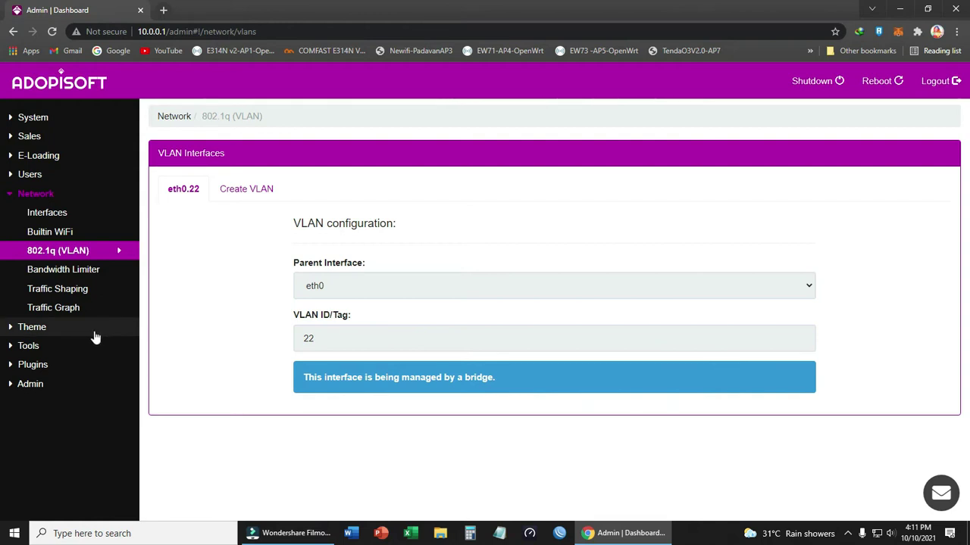
{"action": "left_click", "coordinate": [65, 270]}
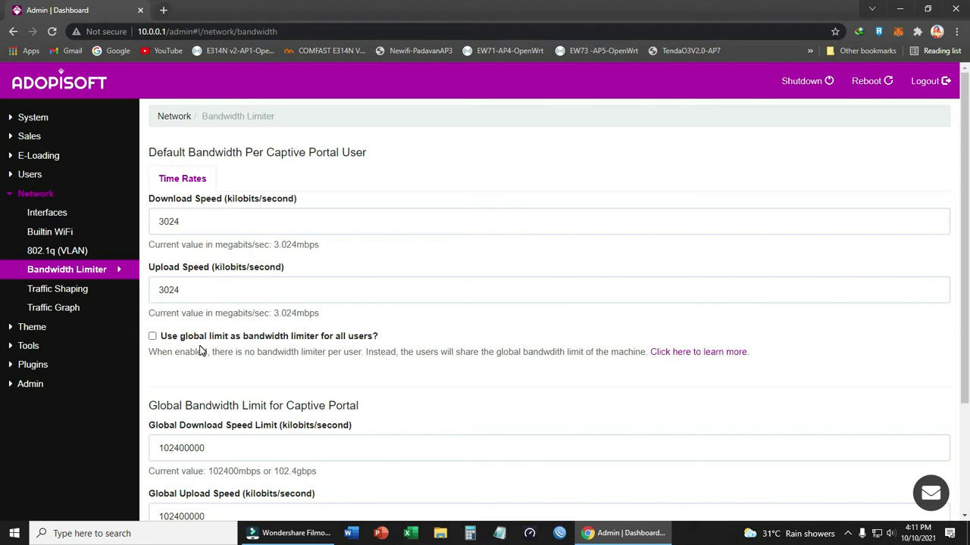
{"action": "scroll", "coordinate": [249, 336], "scroll_direction": "down", "scroll_amount": 2}
{"action": "scroll", "coordinate": [288, 357], "scroll_direction": "up", "scroll_amount": 2}
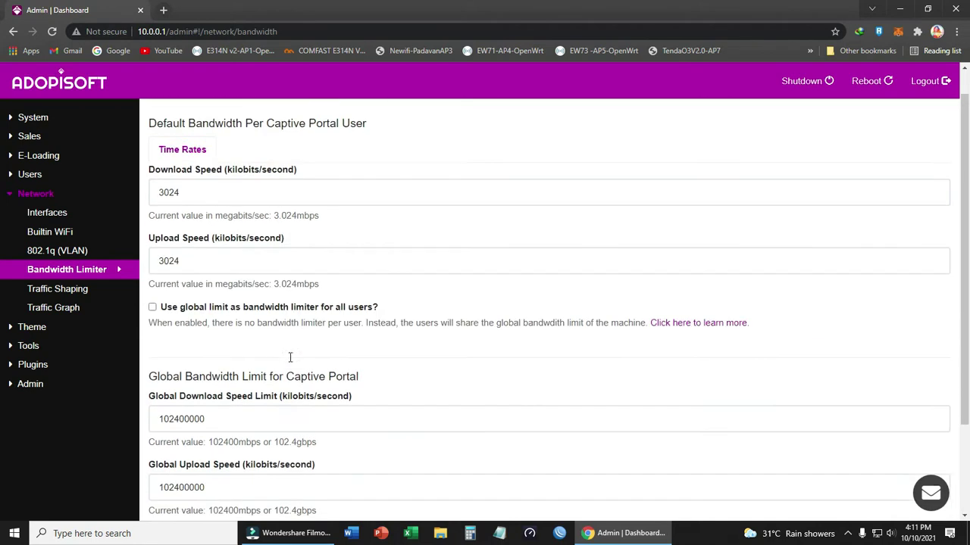
Examine the Traffic Shaping page's port prioritization settings and its table of prioritized game ports.
{"action": "left_click", "coordinate": [93, 290]}
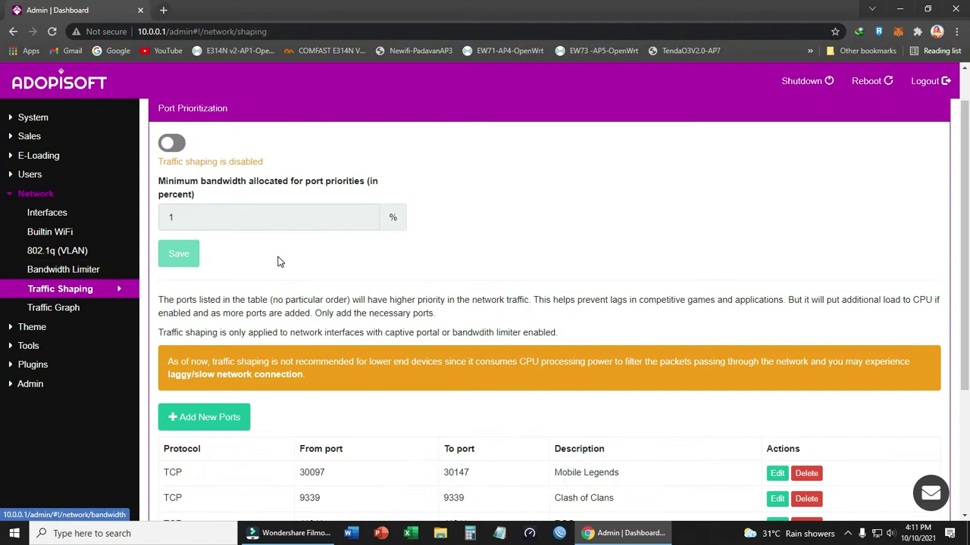
{"action": "scroll", "coordinate": [290, 356], "scroll_direction": "down", "scroll_amount": 2}
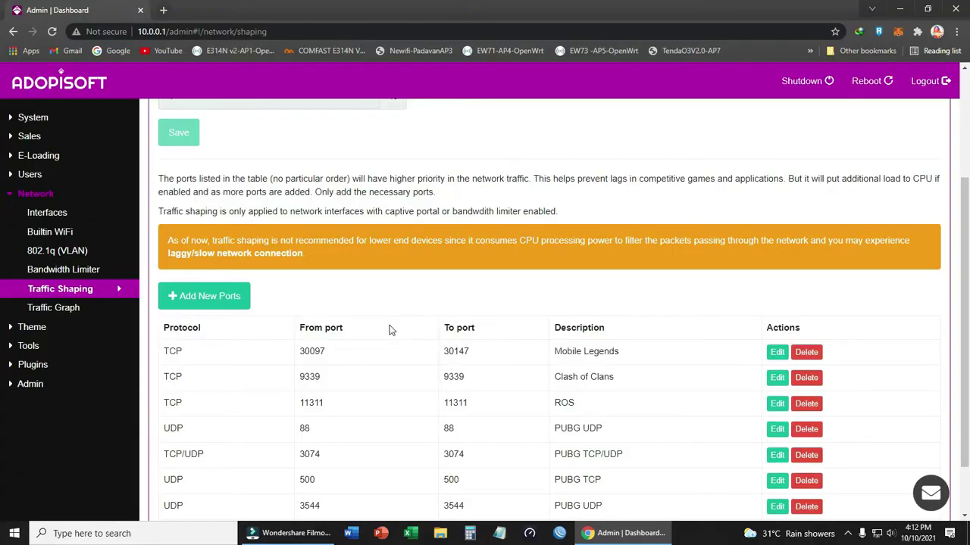
{"action": "scroll", "coordinate": [373, 351], "scroll_direction": "down", "scroll_amount": 1}
{"action": "scroll", "coordinate": [389, 385], "scroll_direction": "up", "scroll_amount": 3}
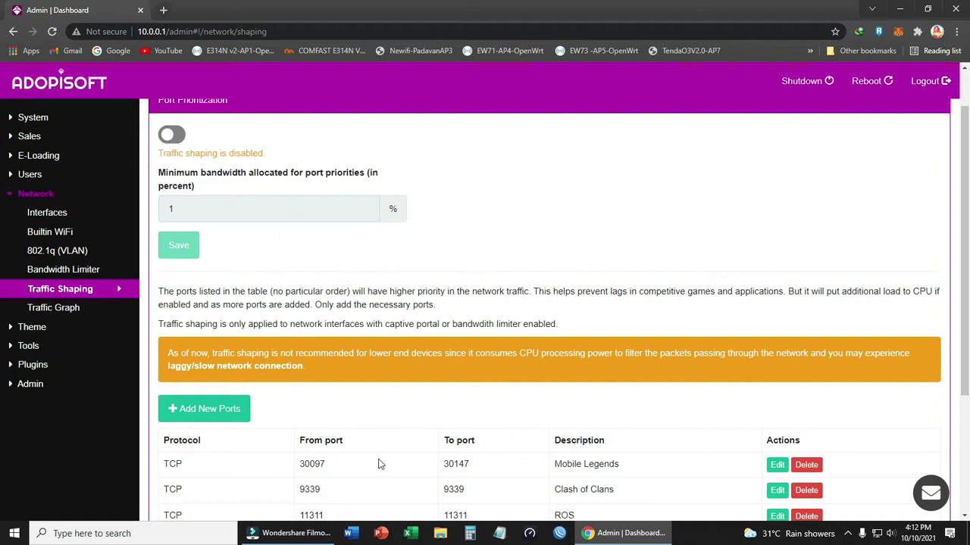
{"action": "scroll", "coordinate": [340, 431], "scroll_direction": "down", "scroll_amount": 3}
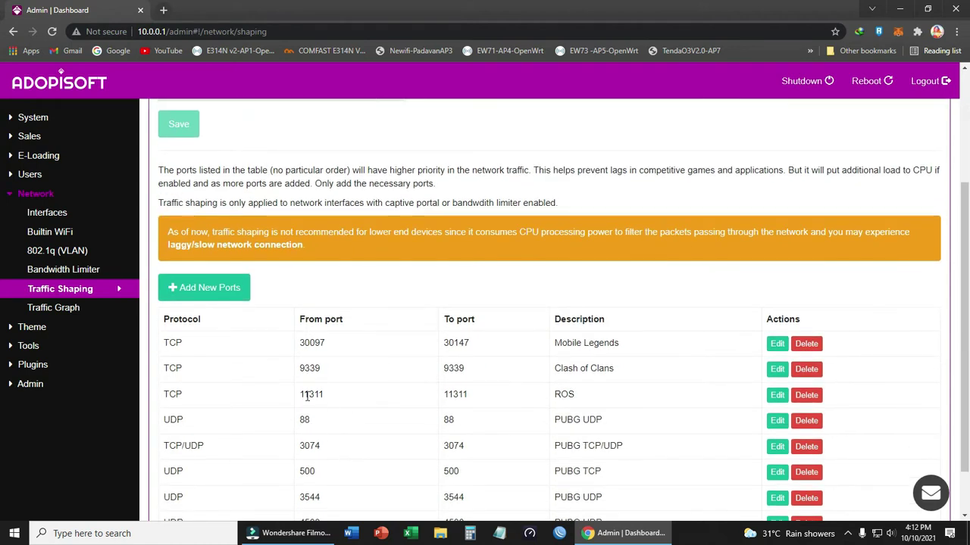
{"action": "scroll", "coordinate": [329, 407], "scroll_direction": "up", "scroll_amount": 4}
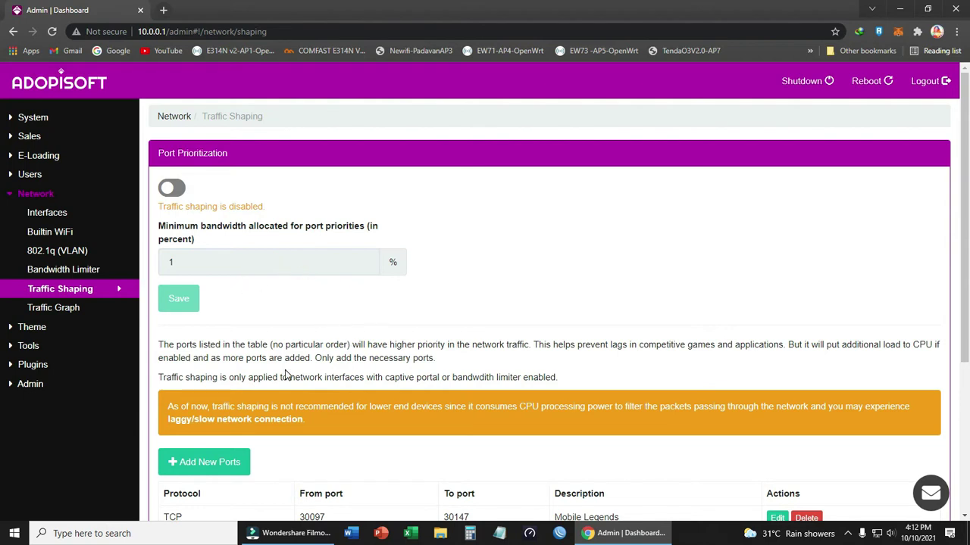
{"action": "scroll", "coordinate": [468, 405], "scroll_direction": "down", "scroll_amount": 1}
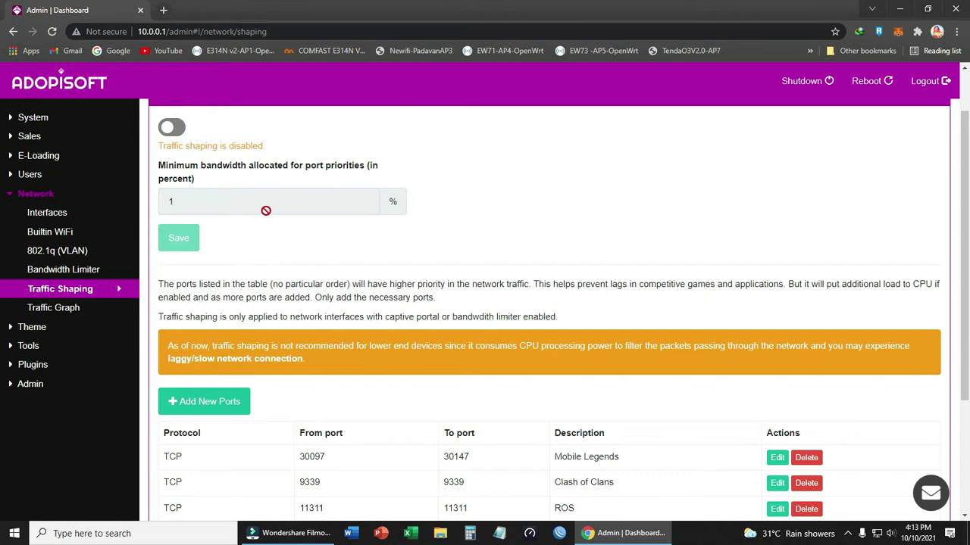
{"action": "scroll", "coordinate": [303, 223], "scroll_direction": "up", "scroll_amount": 1}
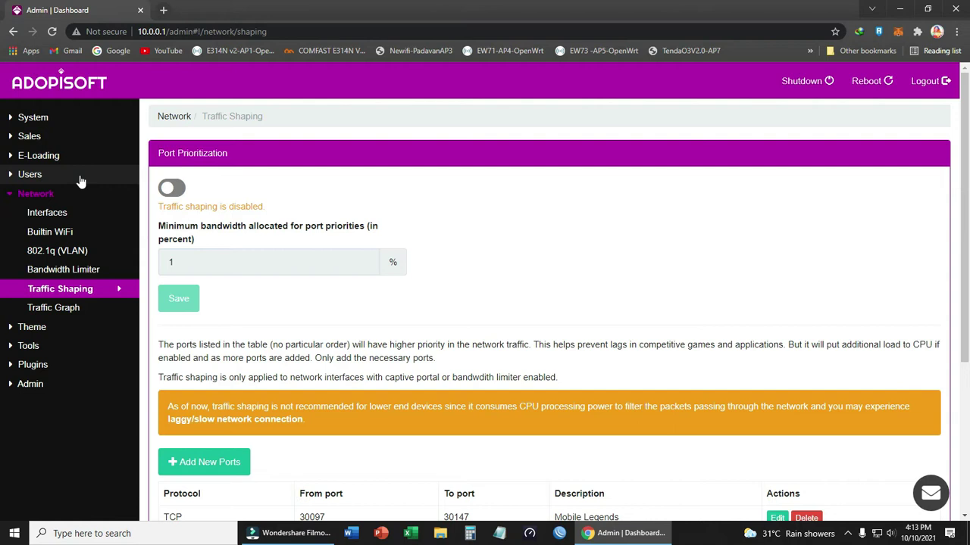
Check the E-Loading account details and display the SMART regular load products.
{"action": "left_click", "coordinate": [65, 156]}
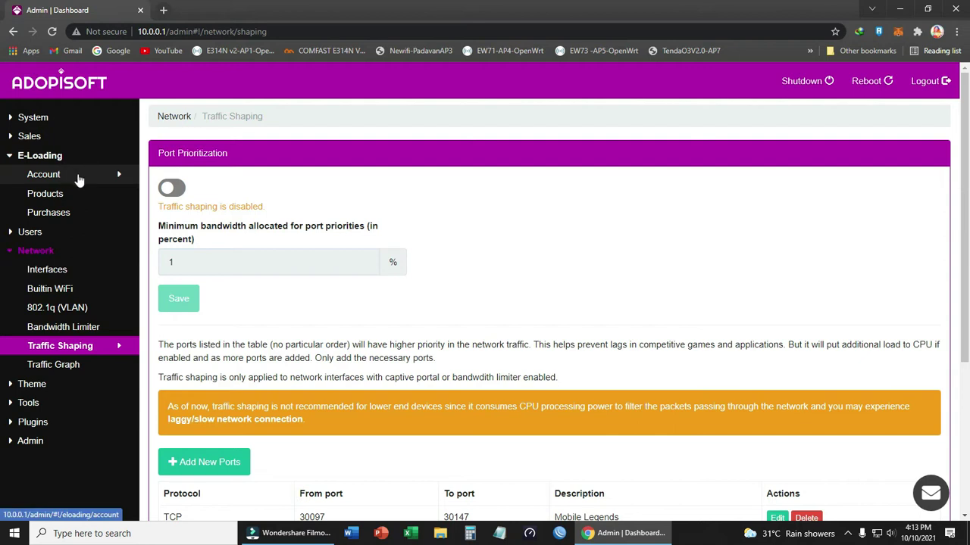
{"action": "left_click", "coordinate": [79, 180]}
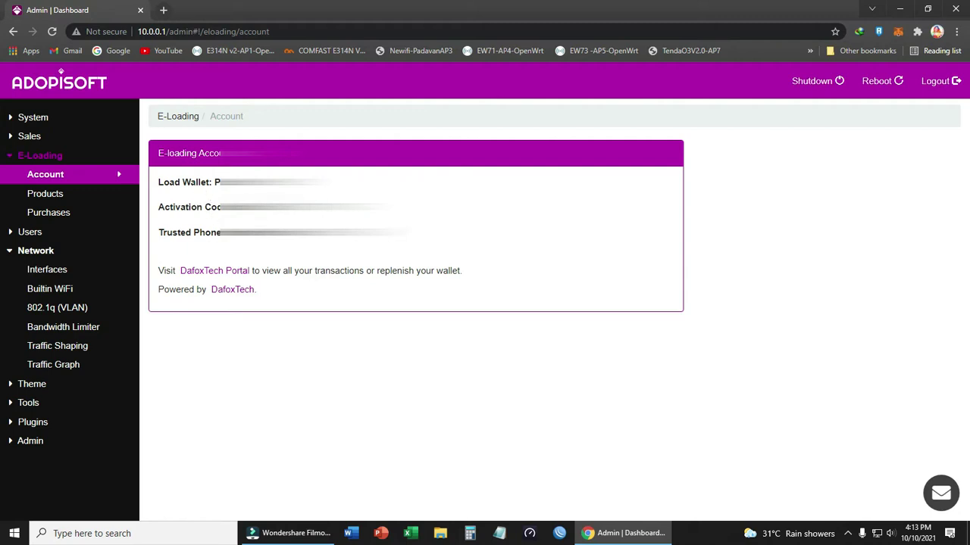
{"action": "left_click", "coordinate": [65, 195]}
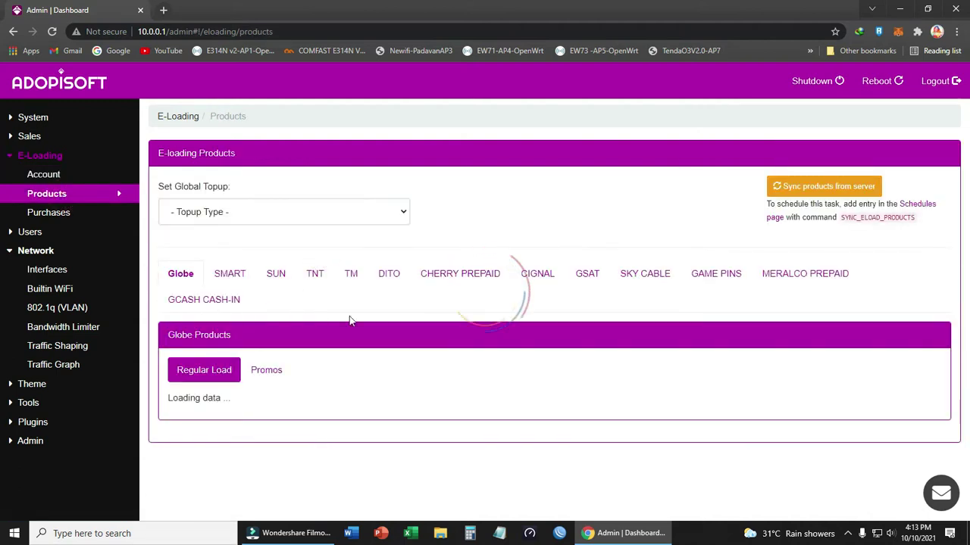
{"action": "left_click", "coordinate": [235, 280]}
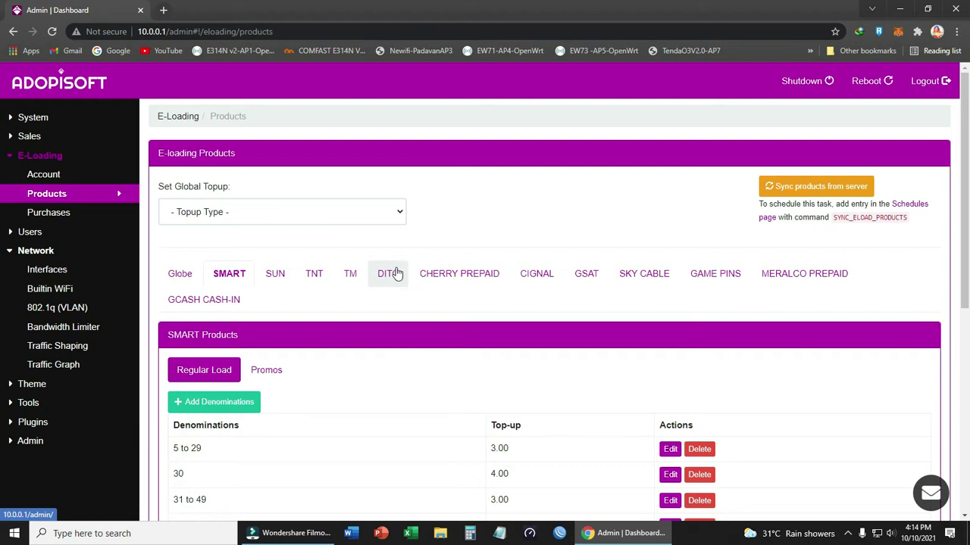
Look through the keywords, prices and availability of the GCASH CASH-IN products.
{"action": "left_click", "coordinate": [204, 300]}
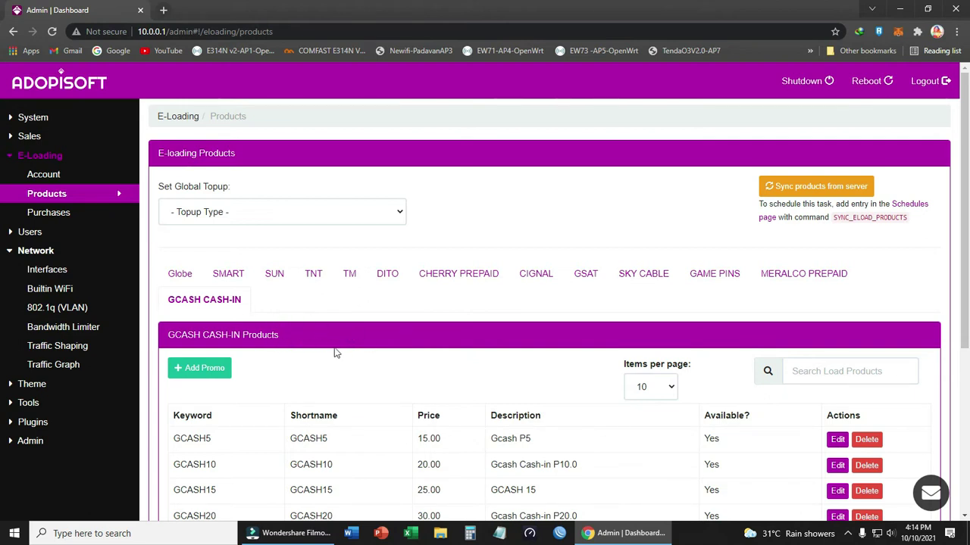
{"action": "scroll", "coordinate": [415, 393], "scroll_direction": "down", "scroll_amount": 1}
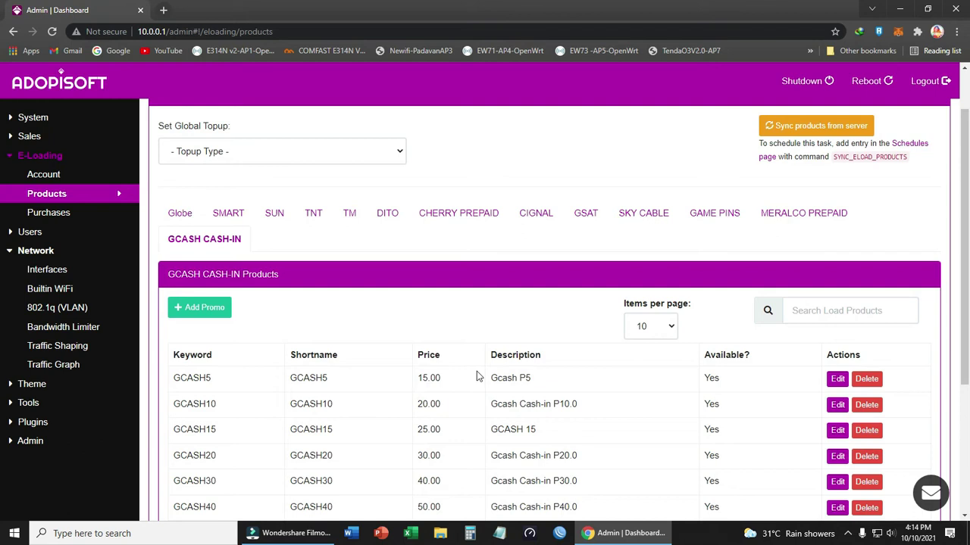
{"action": "scroll", "coordinate": [448, 407], "scroll_direction": "down", "scroll_amount": 1}
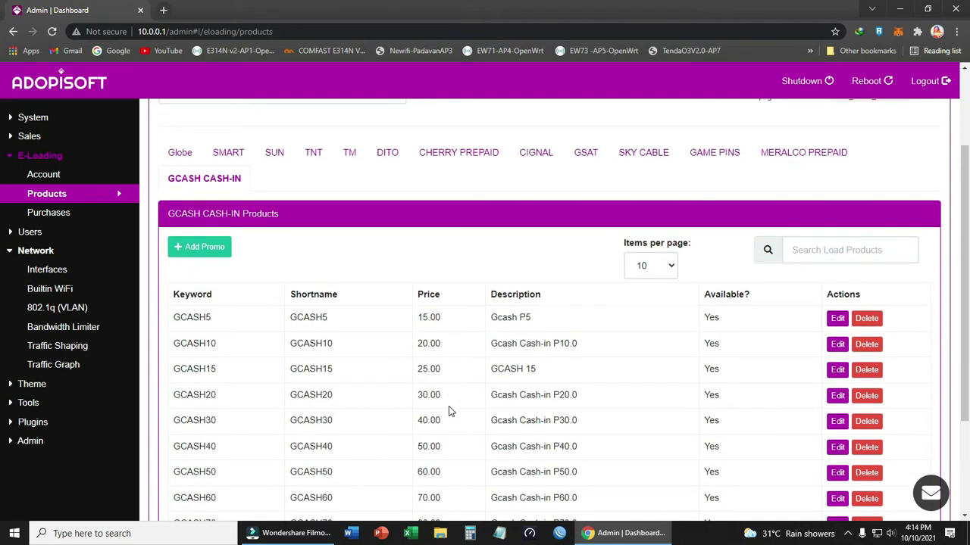
{"action": "scroll", "coordinate": [448, 410], "scroll_direction": "down", "scroll_amount": 2}
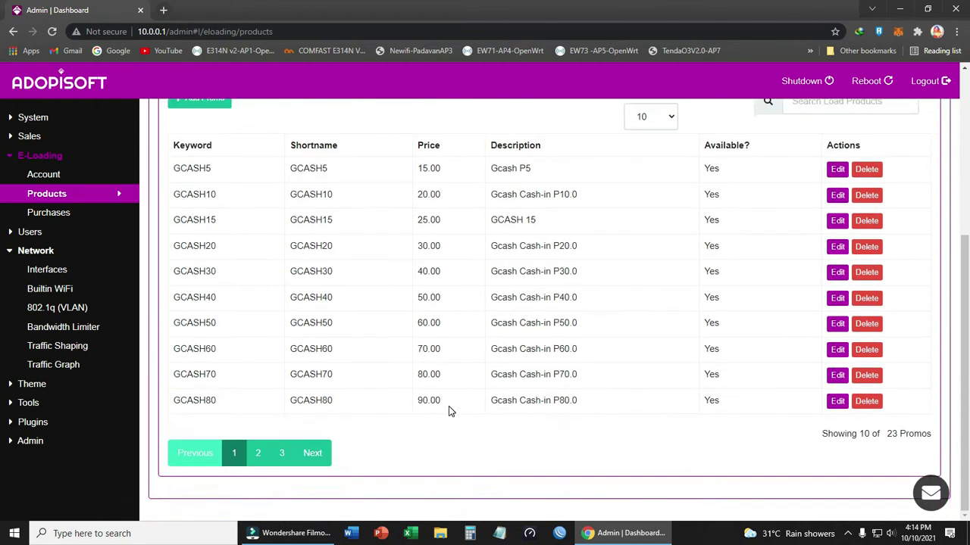
{"action": "scroll", "coordinate": [448, 409], "scroll_direction": "up", "scroll_amount": 4}
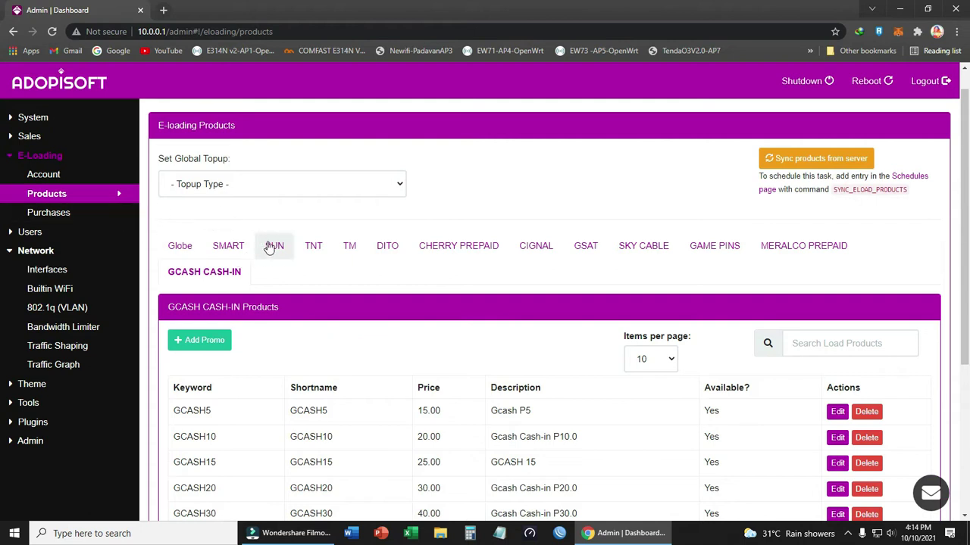
Open the e-loading purchases log and examine the prices of the GCASH50 and GCASH80 entries.
{"action": "left_click", "coordinate": [75, 214]}
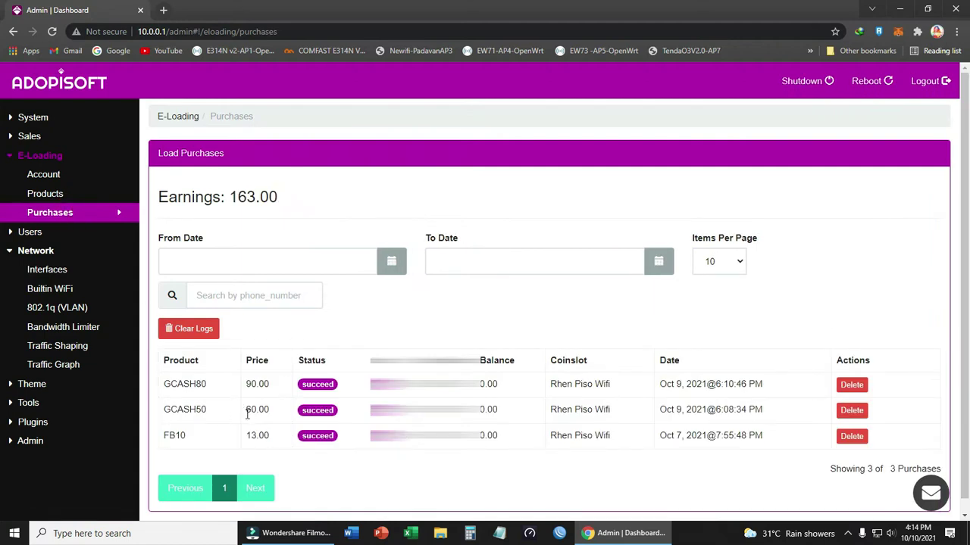
{"action": "left_click_drag", "start_coordinate": [244, 410], "coordinate": [268, 409]}
{"action": "left_click_drag", "start_coordinate": [245, 385], "coordinate": [264, 385]}
{"action": "left_click", "coordinate": [283, 391]}
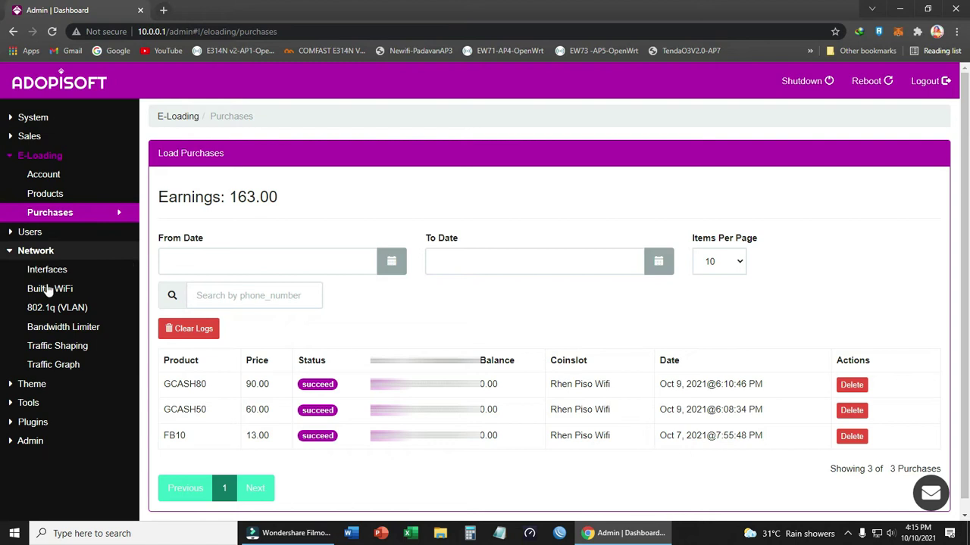
Open the users' WiFi Devices list and filter it to Connected devices.
{"action": "left_click", "coordinate": [48, 234]}
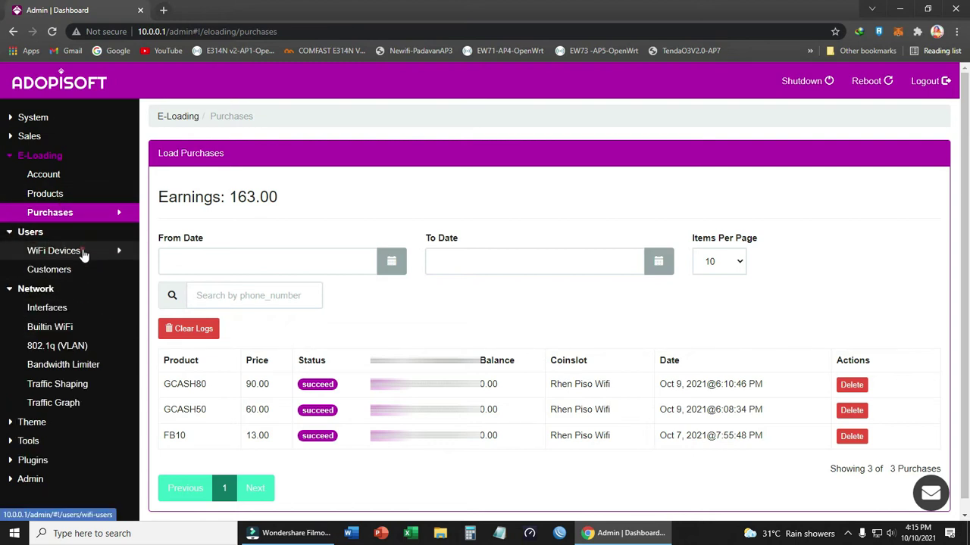
{"action": "left_click", "coordinate": [83, 255]}
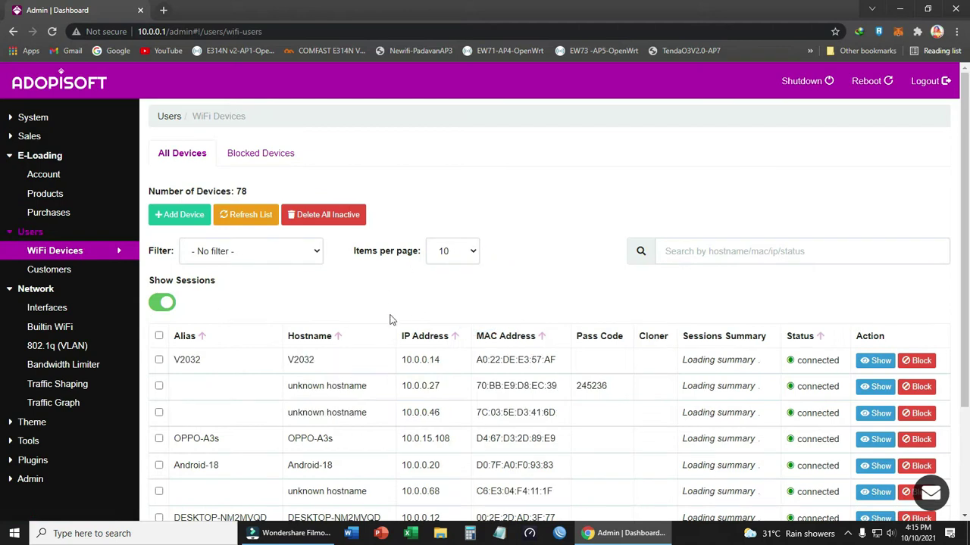
{"action": "left_click", "coordinate": [235, 254]}
{"action": "left_click", "coordinate": [242, 306]}
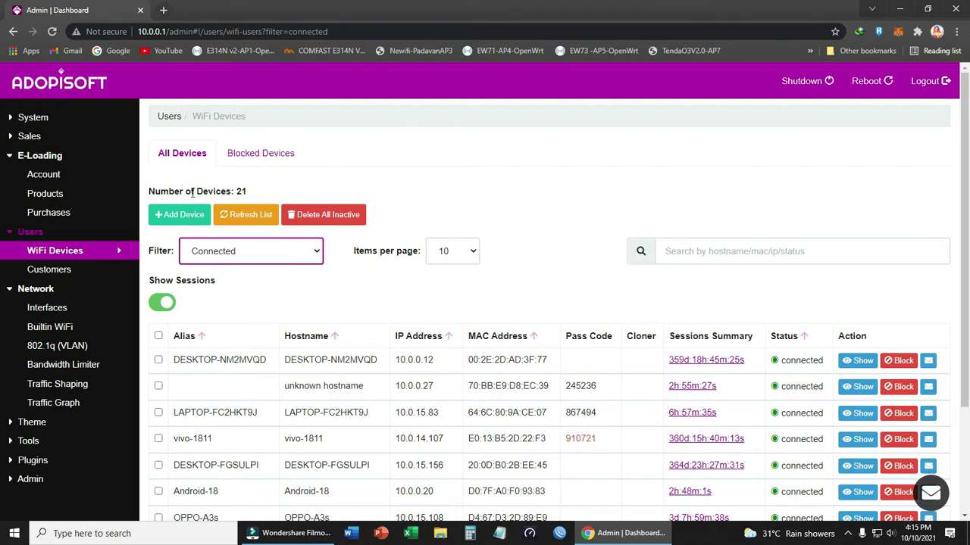
Examine the number of connected devices and their session summaries and statuses.
{"action": "double_click", "coordinate": [239, 192]}
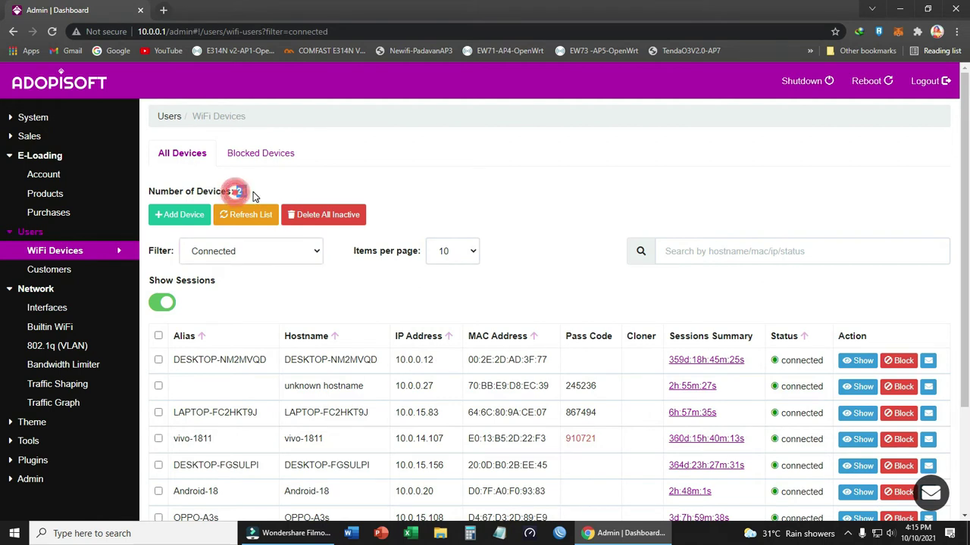
{"action": "left_click", "coordinate": [465, 297]}
{"action": "scroll", "coordinate": [465, 377], "scroll_direction": "down", "scroll_amount": 2}
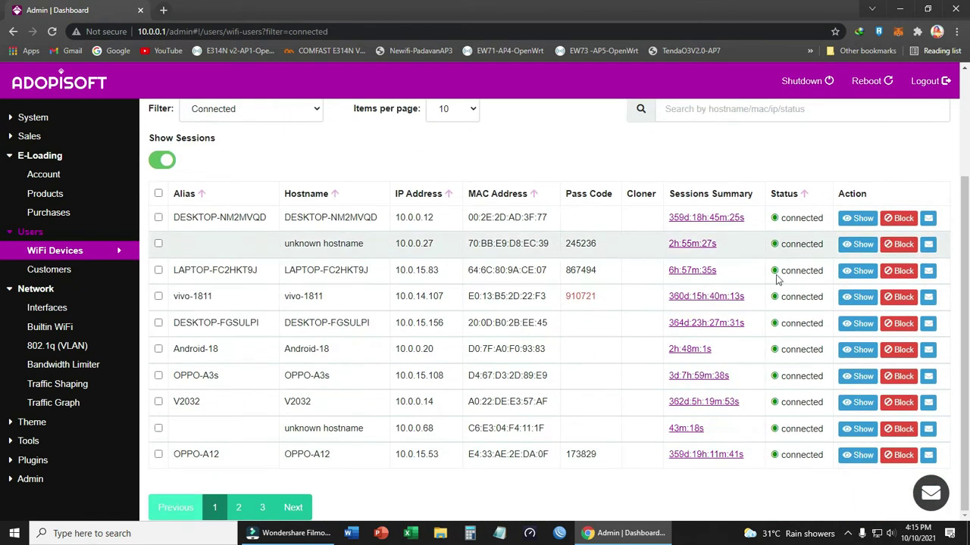
Look through the second page of connected WiFi devices and return to the beginning of the list.
{"action": "left_click", "coordinate": [237, 507]}
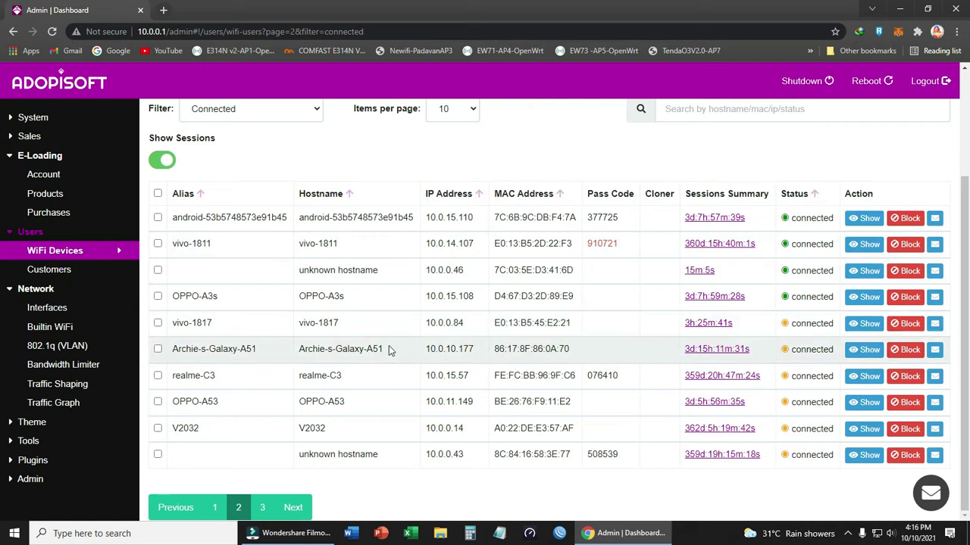
{"action": "left_click", "coordinate": [214, 508]}
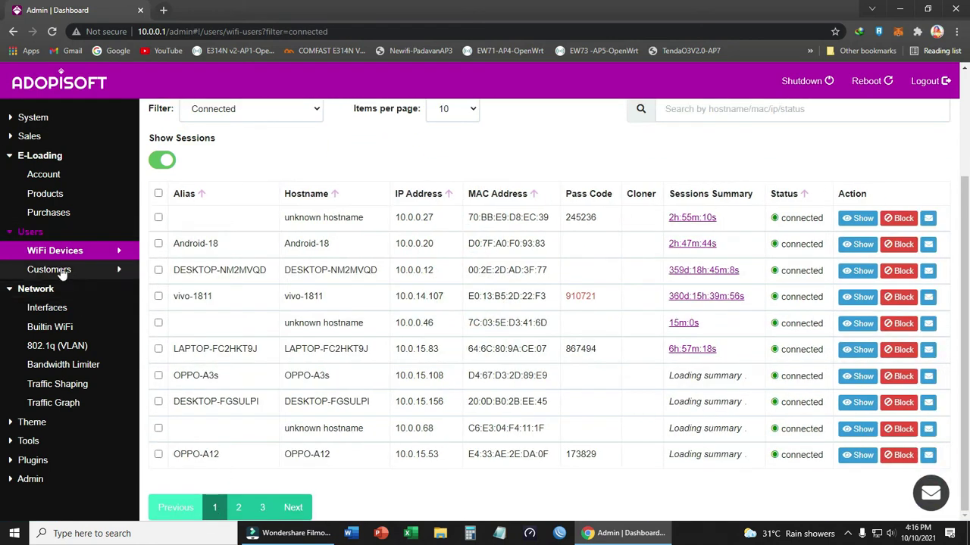
{"action": "scroll", "coordinate": [38, 274], "scroll_direction": "up", "scroll_amount": 2}
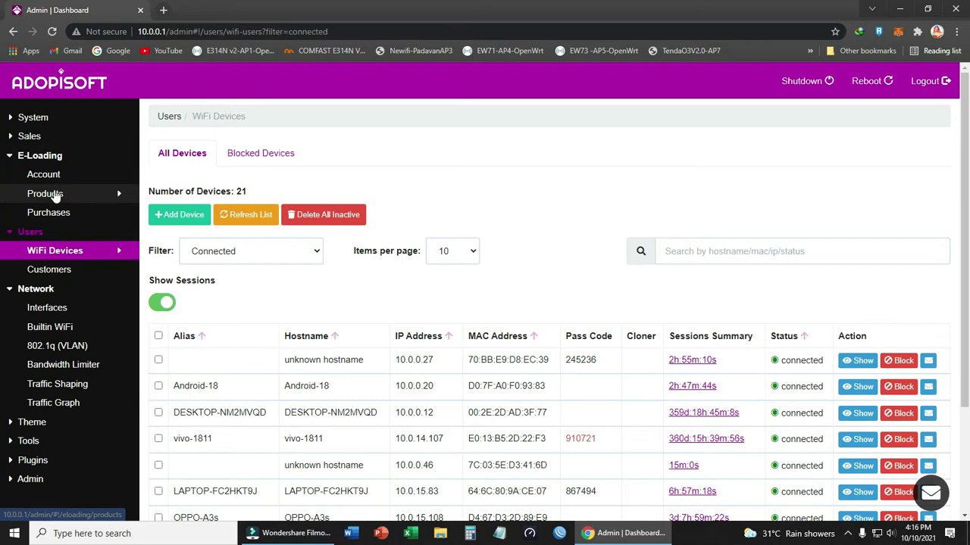
Open the WiFi hotspot portal at 10.0.0.1 in a new tab and look over its banner, remaining time and available sessions.
{"action": "left_click", "coordinate": [163, 10]}
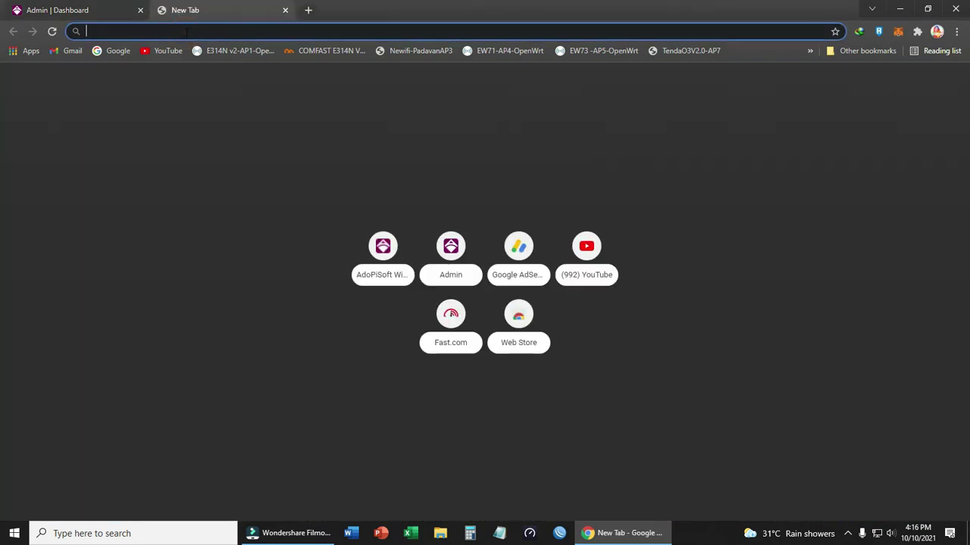
{"action": "type", "text": "1"}
{"action": "left_click", "coordinate": [182, 54]}
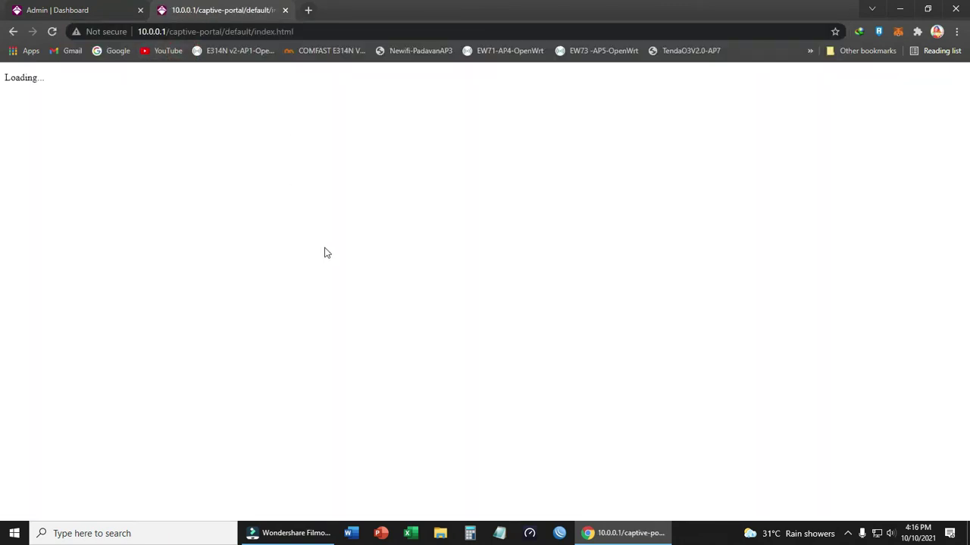
{"action": "scroll", "coordinate": [636, 375], "scroll_direction": "down", "scroll_amount": 2}
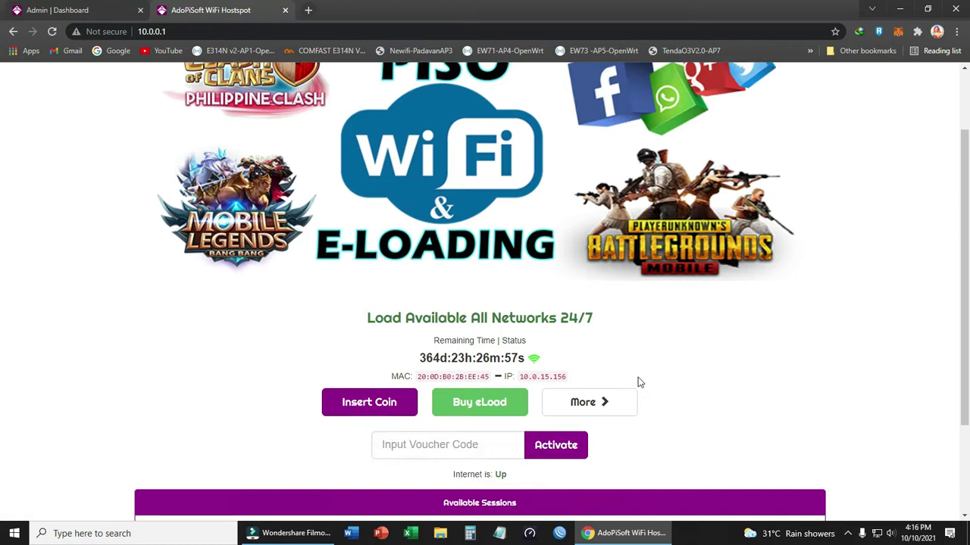
{"action": "scroll", "coordinate": [693, 331], "scroll_direction": "up", "scroll_amount": 2}
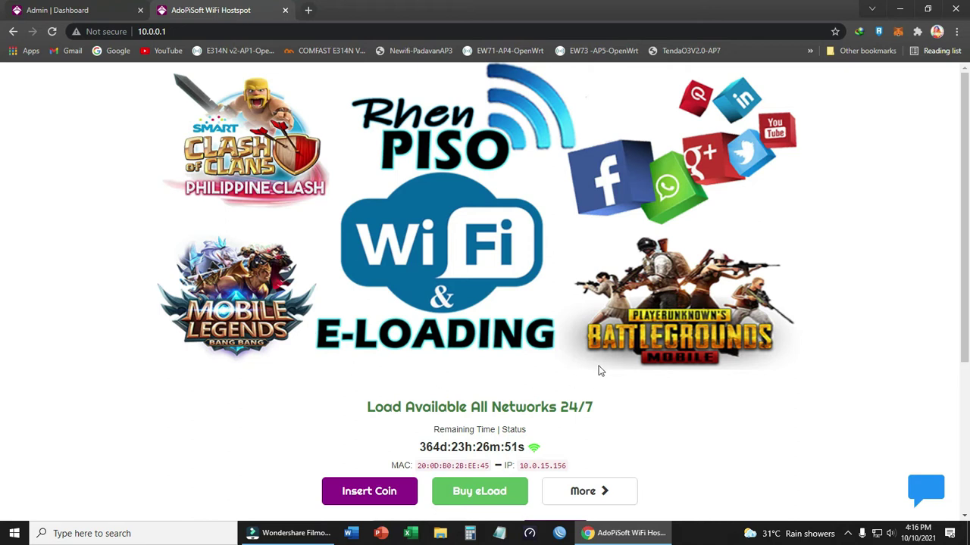
{"action": "scroll", "coordinate": [599, 370], "scroll_direction": "down", "scroll_amount": 2}
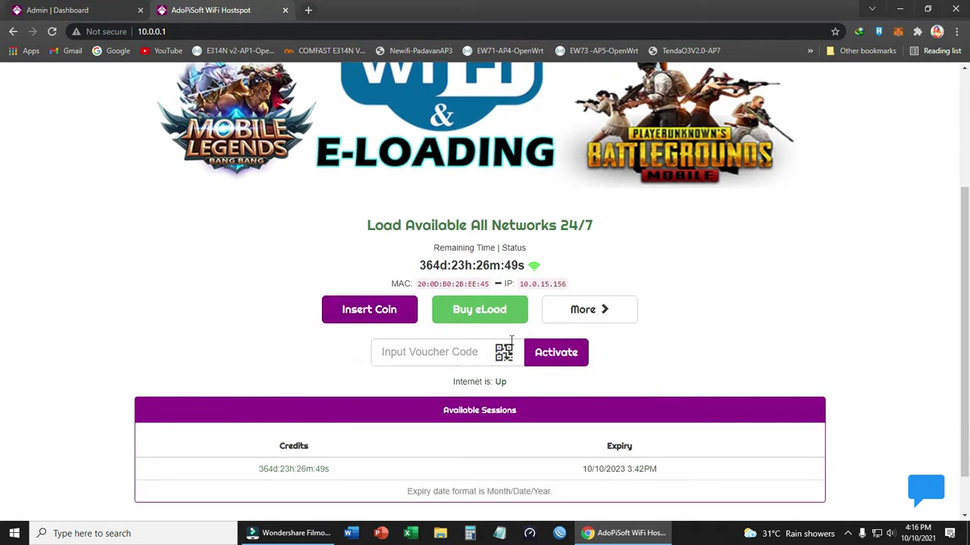
Check the View Rates and My Account options among the hotspot portal's additional options.
{"action": "left_click", "coordinate": [582, 309]}
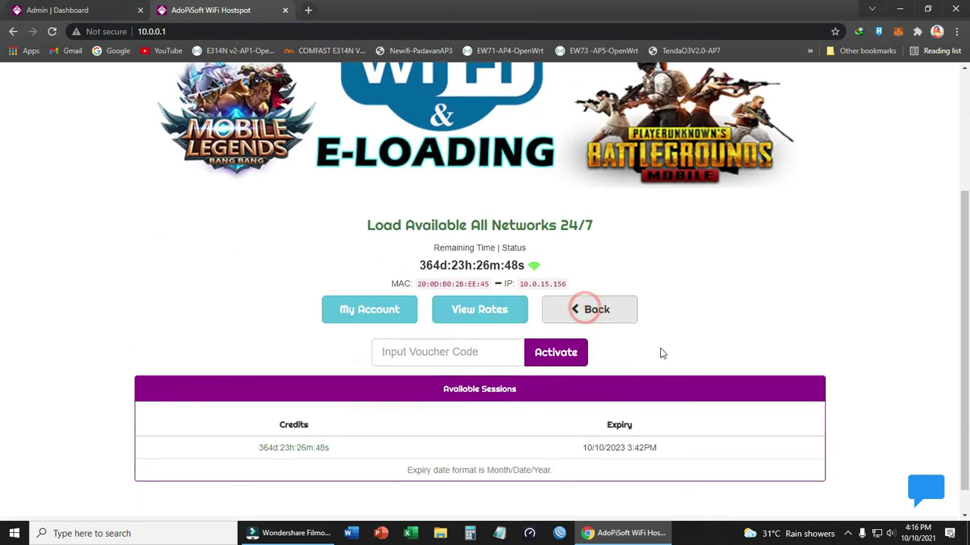
{"action": "left_click", "coordinate": [455, 312]}
{"action": "scroll", "coordinate": [500, 357], "scroll_direction": "down", "scroll_amount": 1}
{"action": "left_click", "coordinate": [481, 250]}
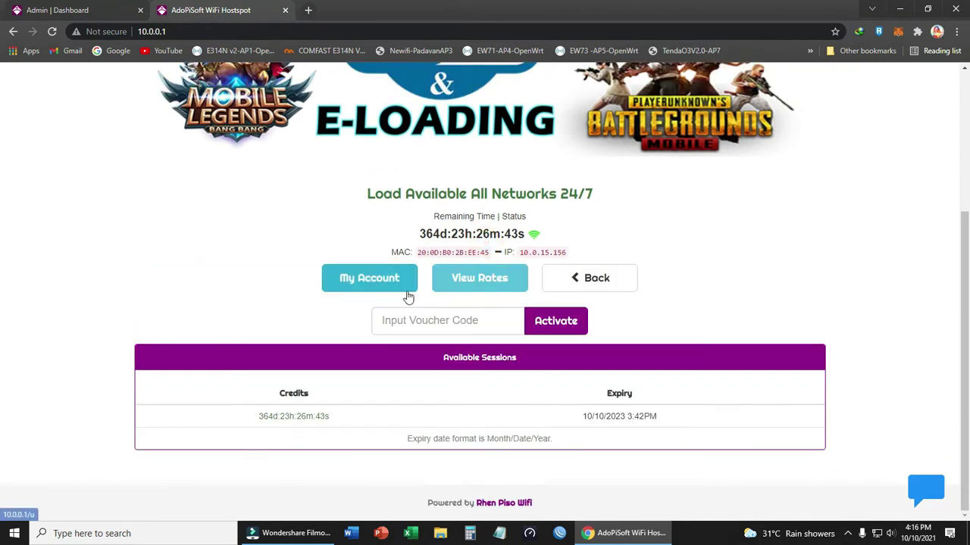
{"action": "left_click", "coordinate": [408, 291]}
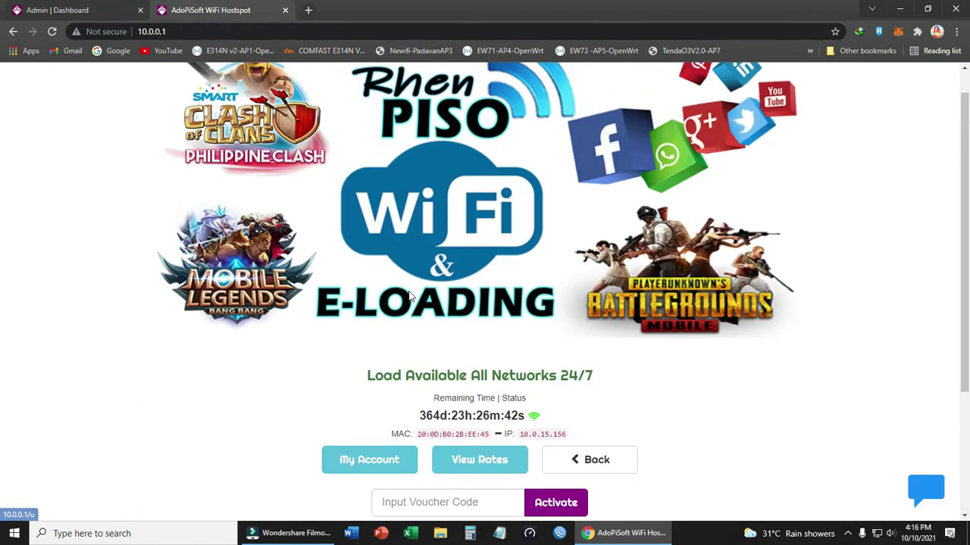
Close the hotspot portal and examine the number of devices in the connected WiFi Devices list.
{"action": "left_click", "coordinate": [285, 10]}
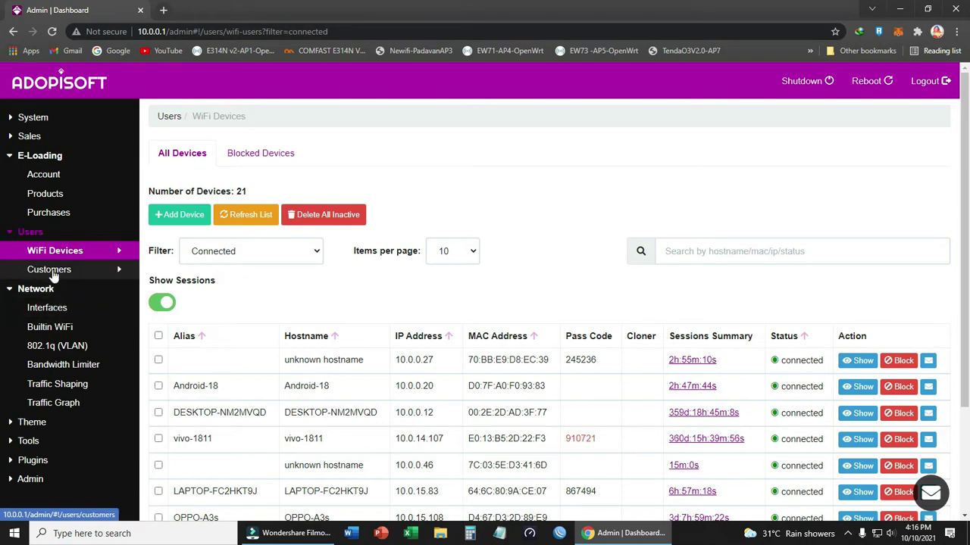
{"action": "left_click_drag", "start_coordinate": [237, 191], "coordinate": [275, 193]}
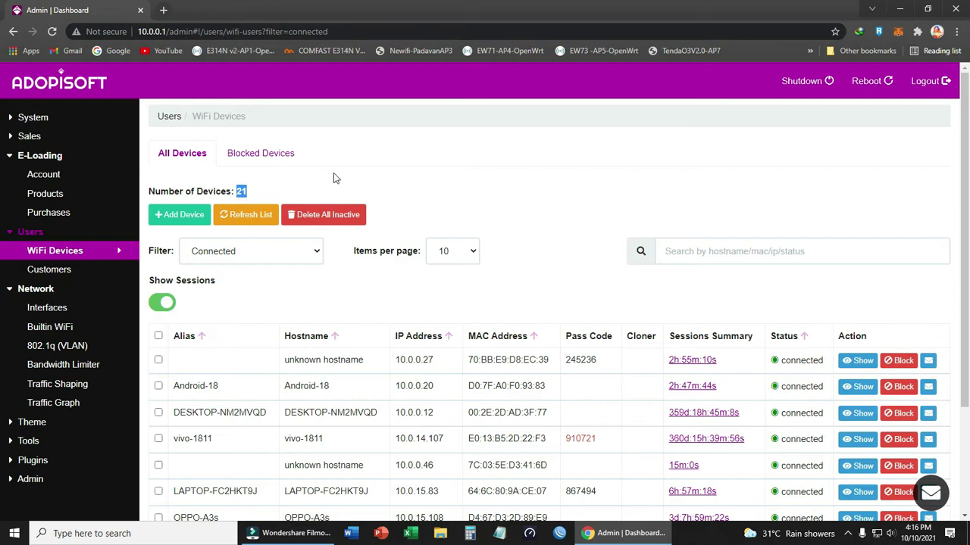
{"action": "left_click", "coordinate": [288, 183]}
Examine the default download and upload speeds per user in the Bandwidth Limiter, and open the Traffic Shaping settings.
{"action": "left_click", "coordinate": [61, 365]}
{"action": "double_click", "coordinate": [183, 222]}
{"action": "left_click_drag", "start_coordinate": [184, 289], "coordinate": [162, 289]}
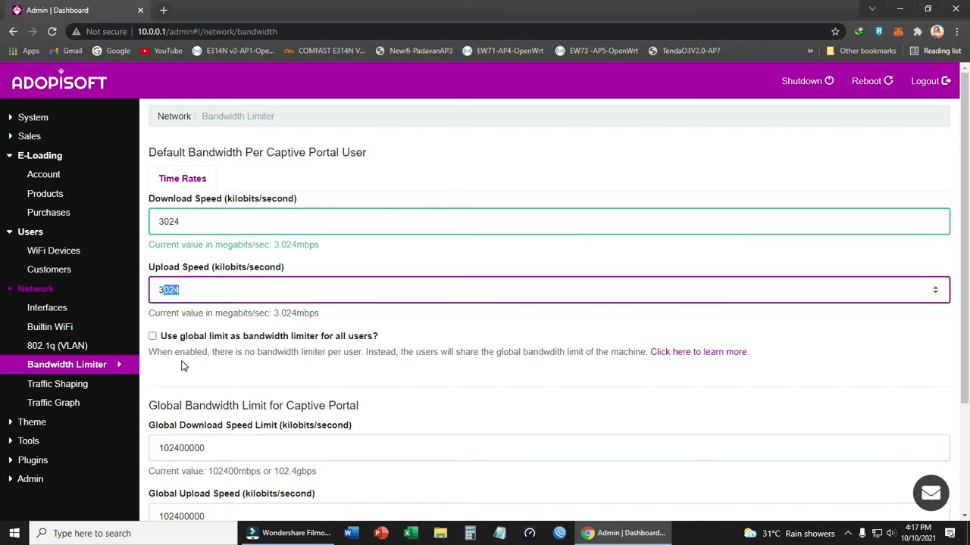
{"action": "left_click", "coordinate": [86, 387]}
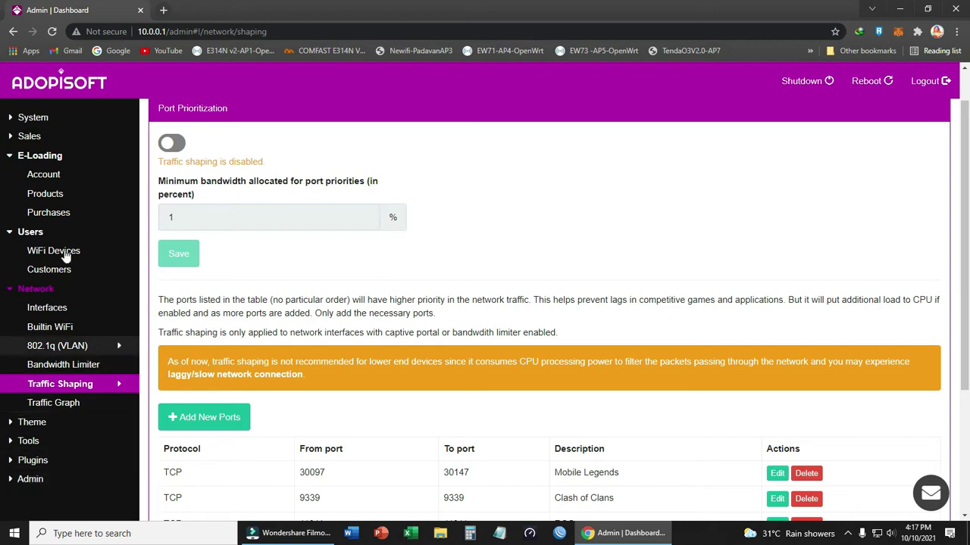
Open the network's Traffic Graph and examine the real-time download and upload traffic of each device.
{"action": "left_click", "coordinate": [89, 405]}
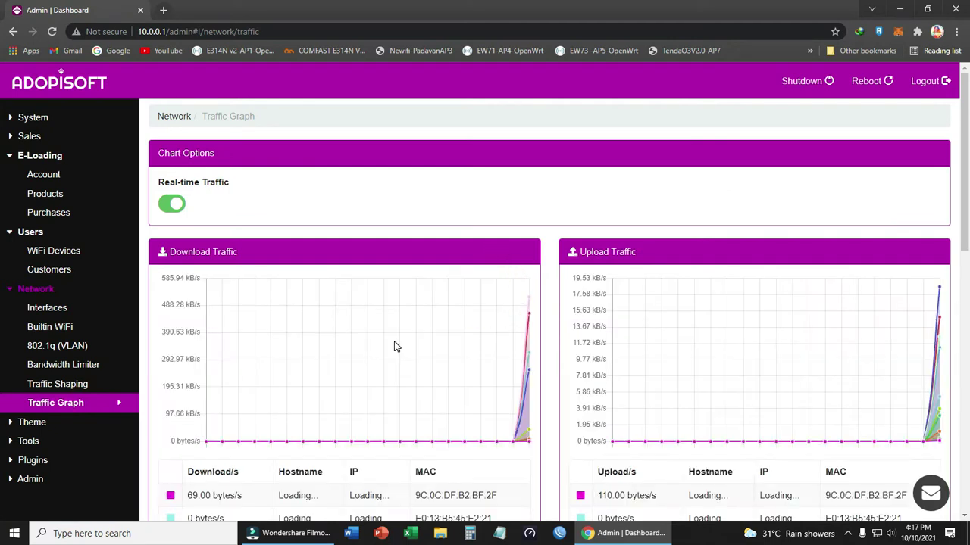
{"action": "scroll", "coordinate": [563, 413], "scroll_direction": "down", "scroll_amount": 5}
{"action": "scroll", "coordinate": [563, 410], "scroll_direction": "up", "scroll_amount": 5}
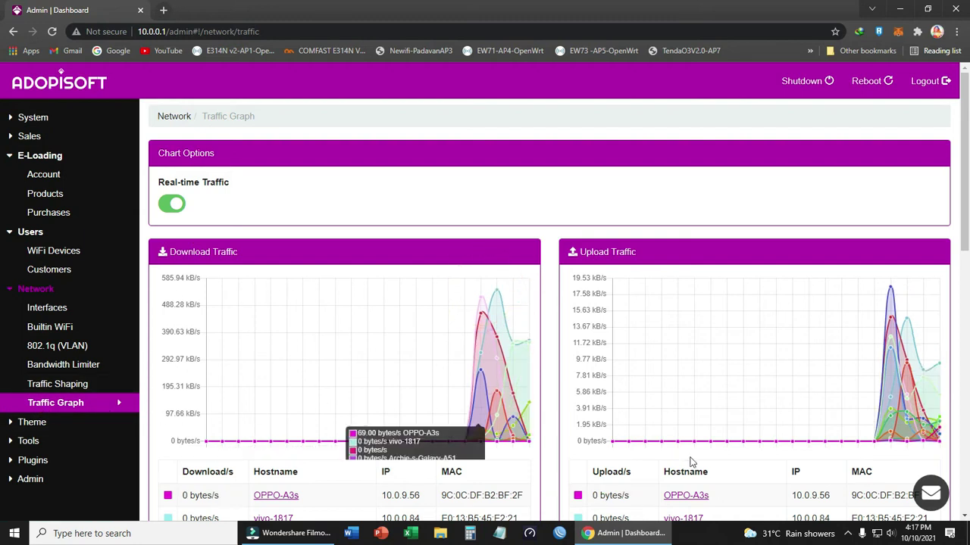
{"action": "scroll", "coordinate": [532, 364], "scroll_direction": "down", "scroll_amount": 1}
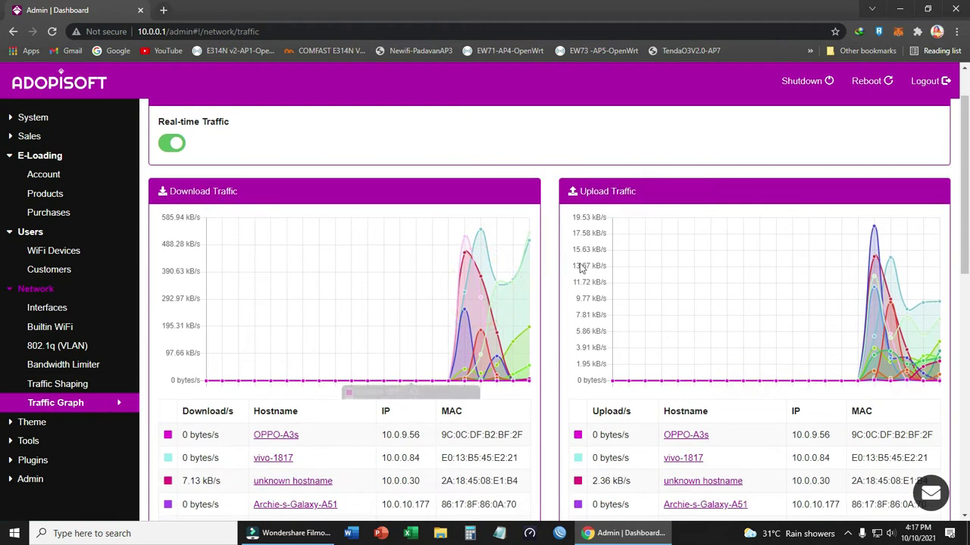
{"action": "scroll", "coordinate": [584, 473], "scroll_direction": "down", "scroll_amount": 3}
{"action": "scroll", "coordinate": [584, 474], "scroll_direction": "down", "scroll_amount": 3}
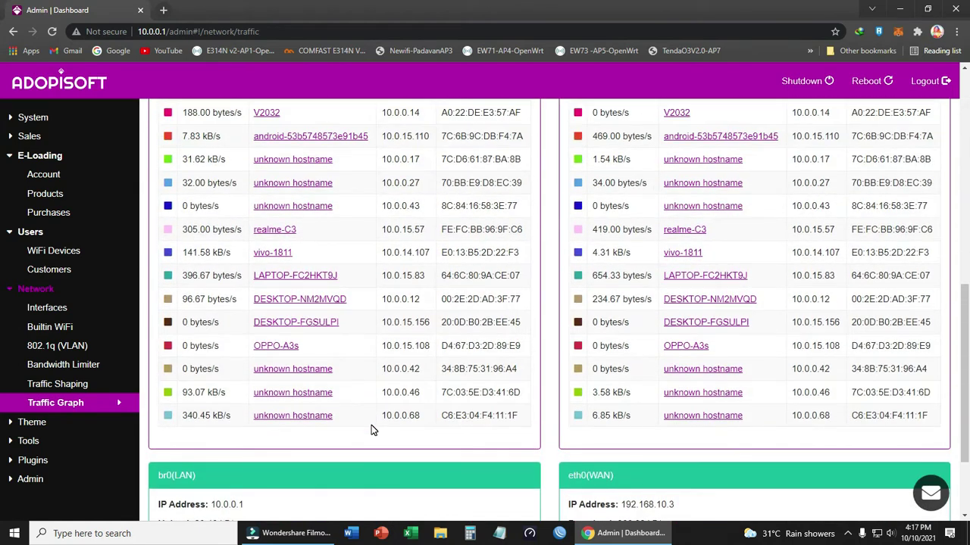
{"action": "scroll", "coordinate": [371, 425], "scroll_direction": "up", "scroll_amount": 2}
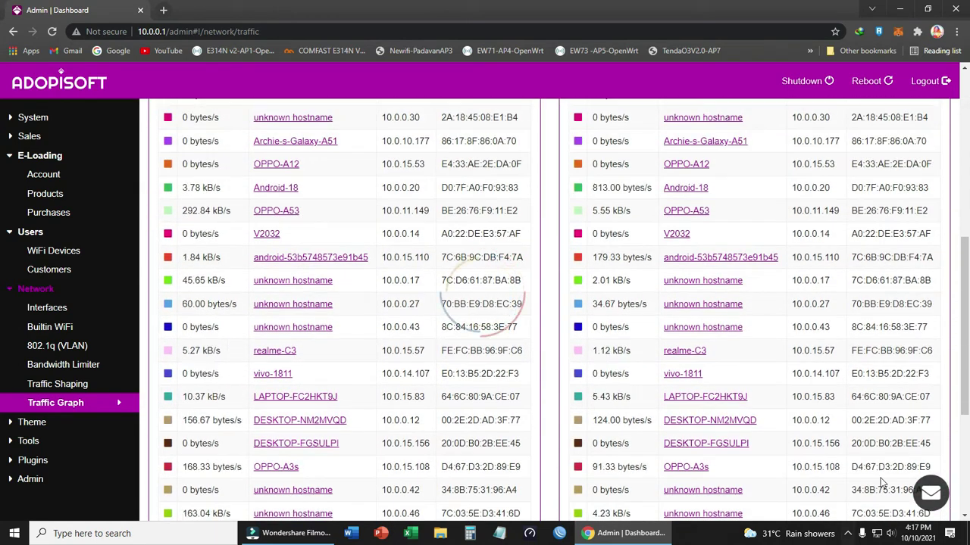
Show the computer's network list in Windows and check the connected and available WiFi networks.
{"action": "left_click", "coordinate": [876, 533]}
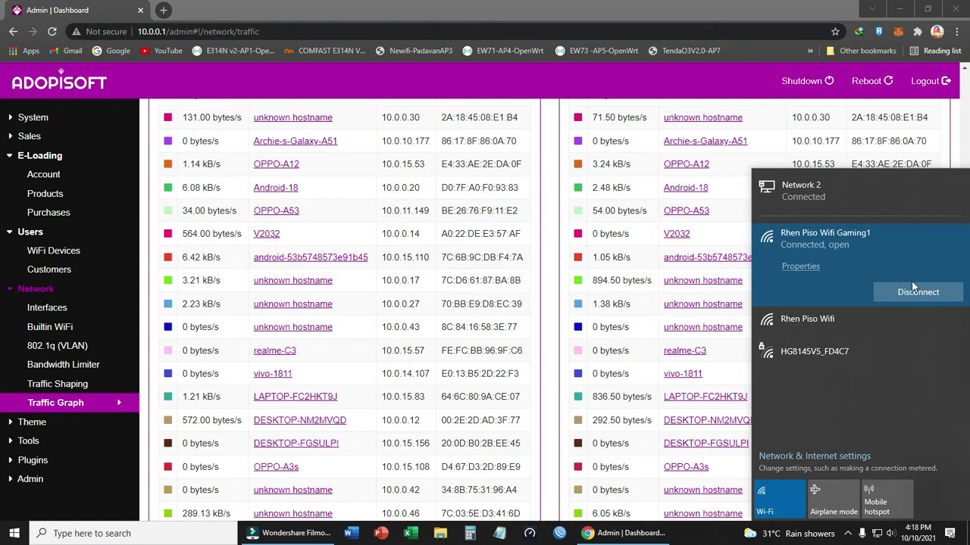
{"action": "left_click", "coordinate": [695, 536]}
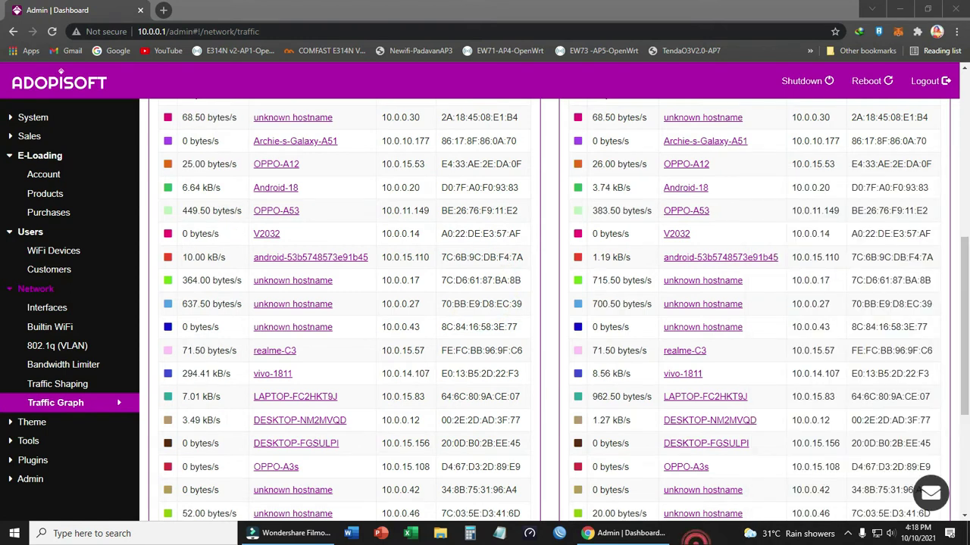
{"action": "left_click", "coordinate": [877, 534]}
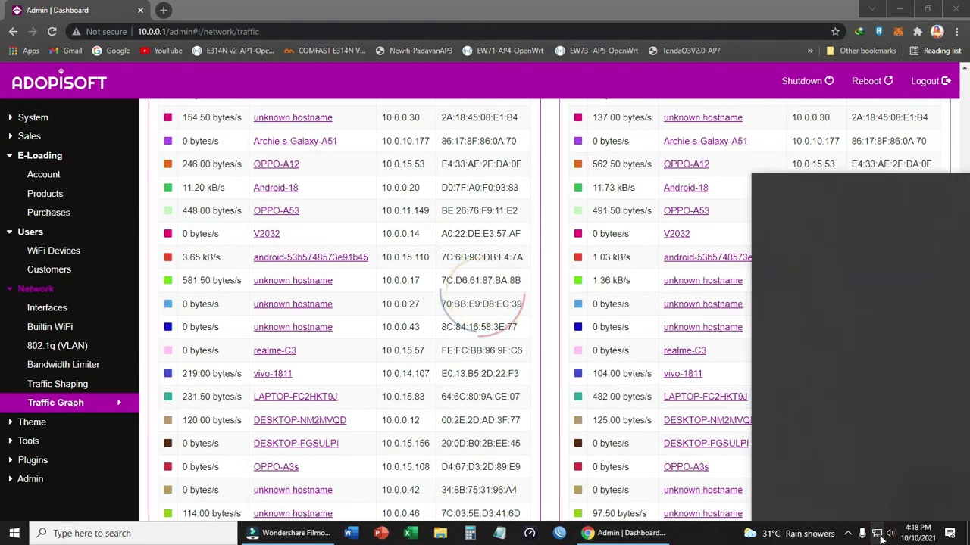